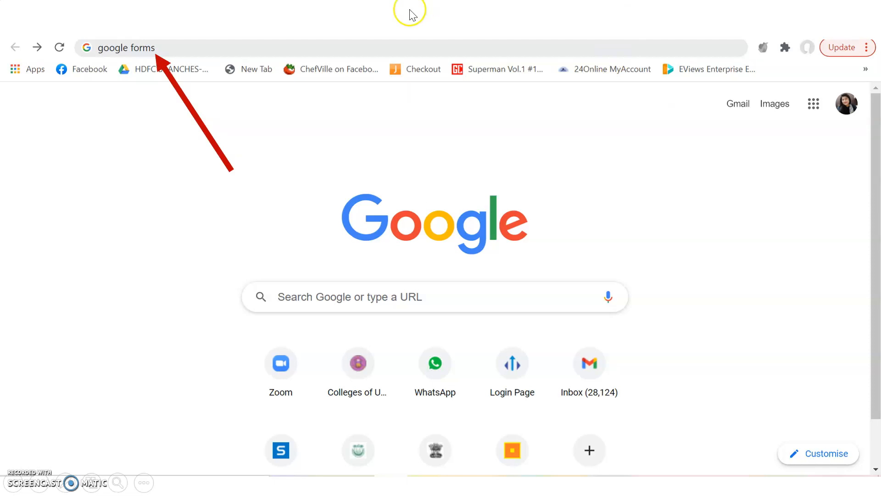
{"action": "key", "text": "Return"}
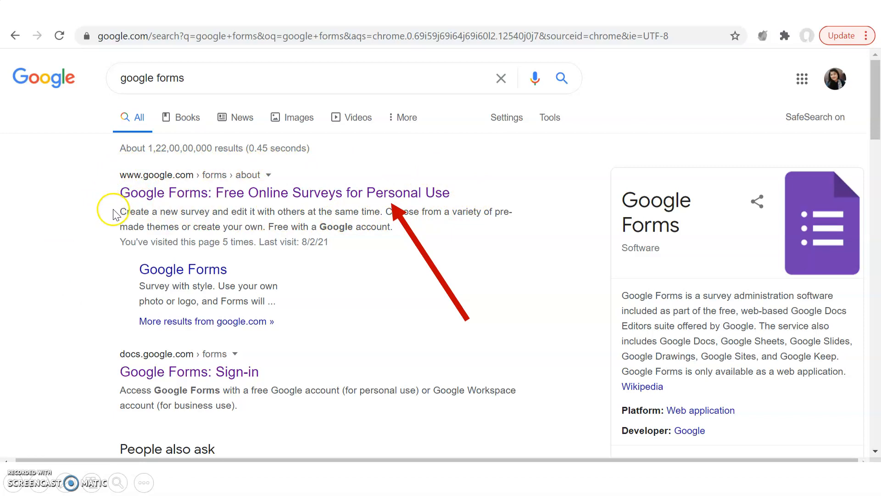
{"action": "left_click", "coordinate": [416, 194]}
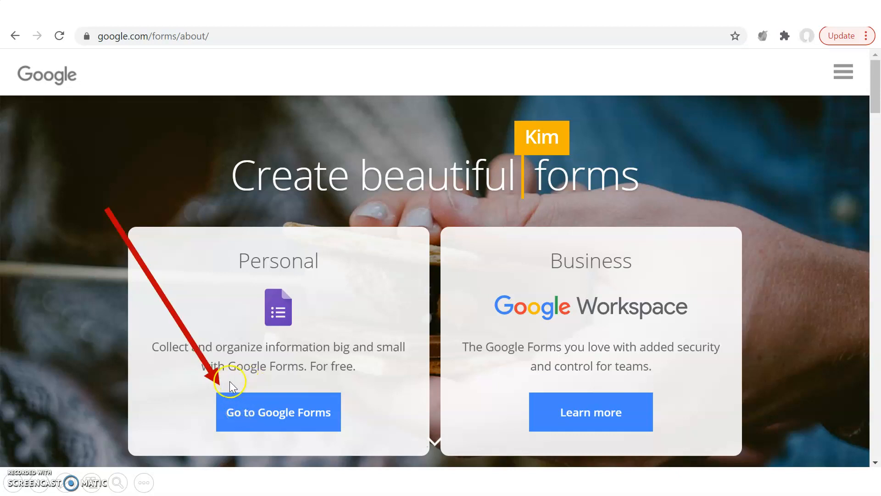
{"action": "left_click", "coordinate": [266, 394]}
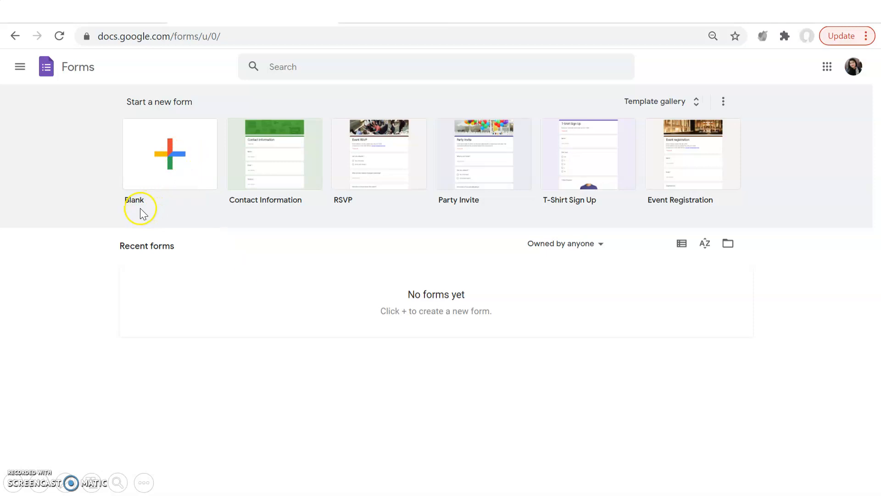
{"action": "left_click", "coordinate": [169, 164]}
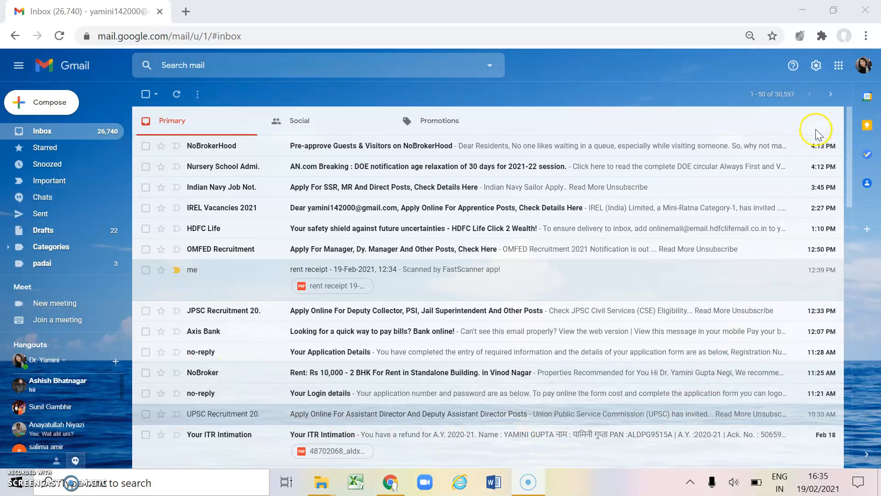
- Open Google Drive from the Gmail inbox's list of Google apps
{"action": "left_click", "coordinate": [838, 66]}
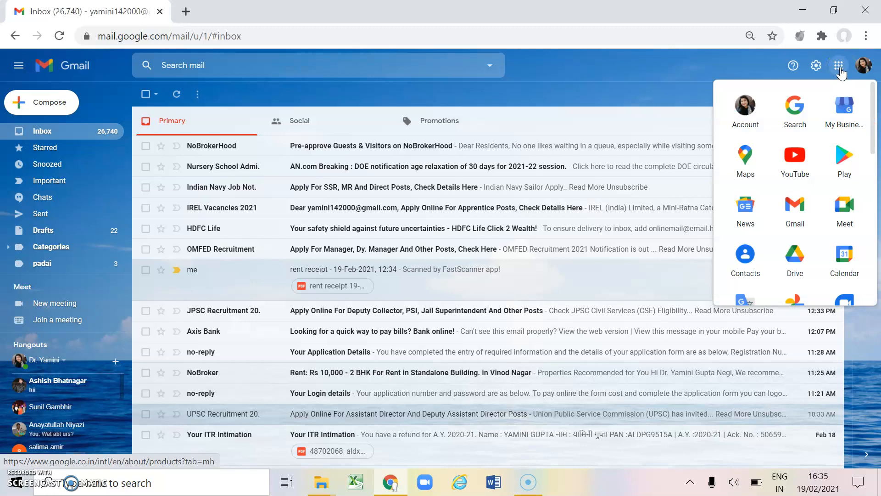
{"action": "left_click", "coordinate": [806, 256]}
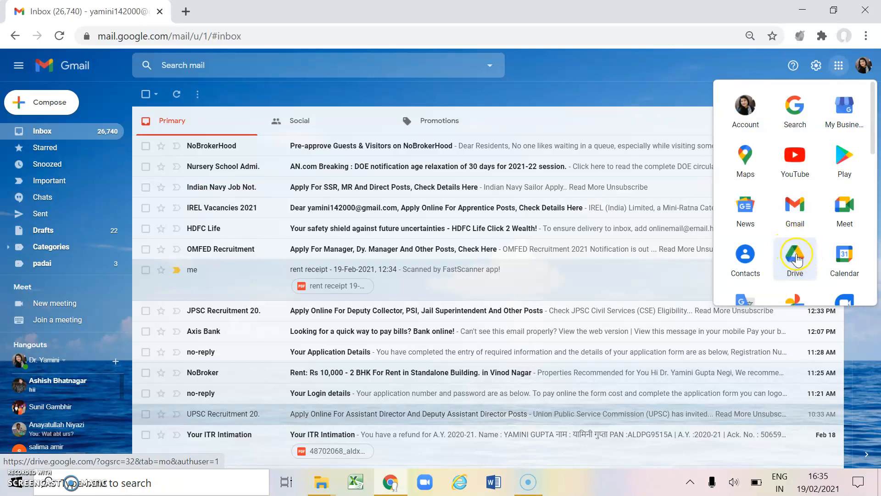
{"action": "left_click", "coordinate": [797, 257]}
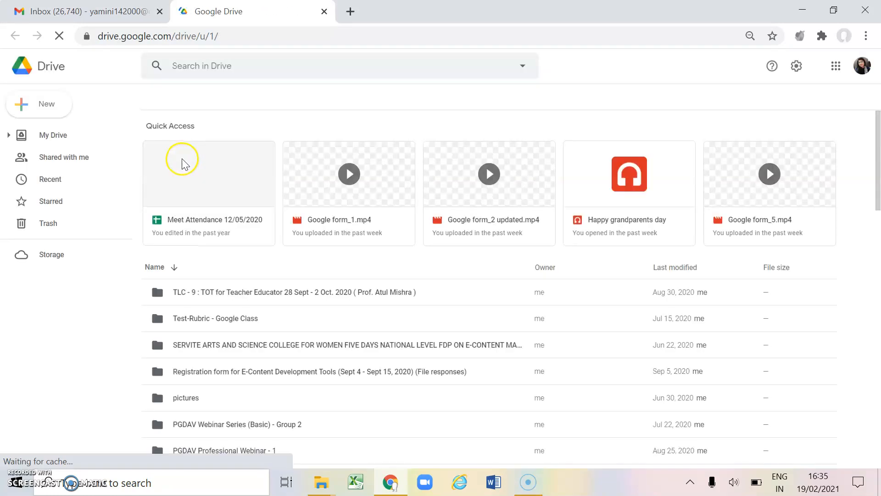
- Create a new blank Google Form in My Drive
{"action": "scroll", "coordinate": [277, 307], "scroll_direction": "down", "scroll_amount": 3}
{"action": "scroll", "coordinate": [277, 306], "scroll_direction": "down", "scroll_amount": 2}
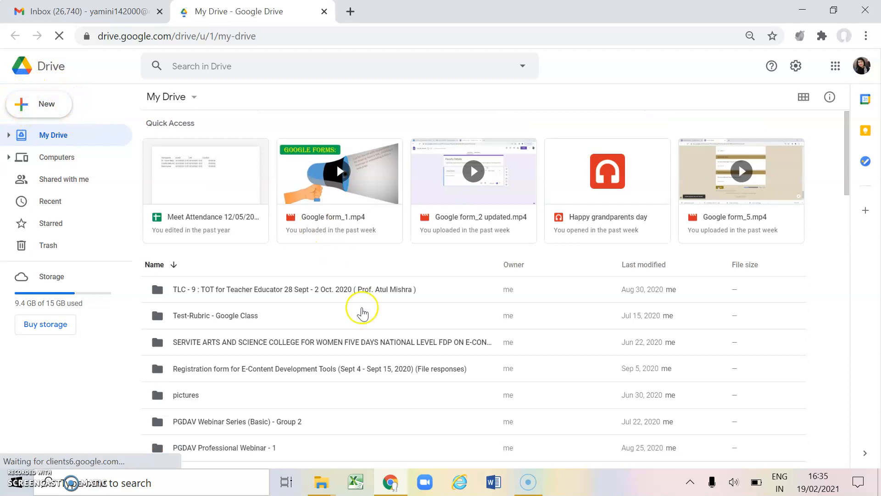
{"action": "scroll", "coordinate": [360, 309], "scroll_direction": "down", "scroll_amount": 5}
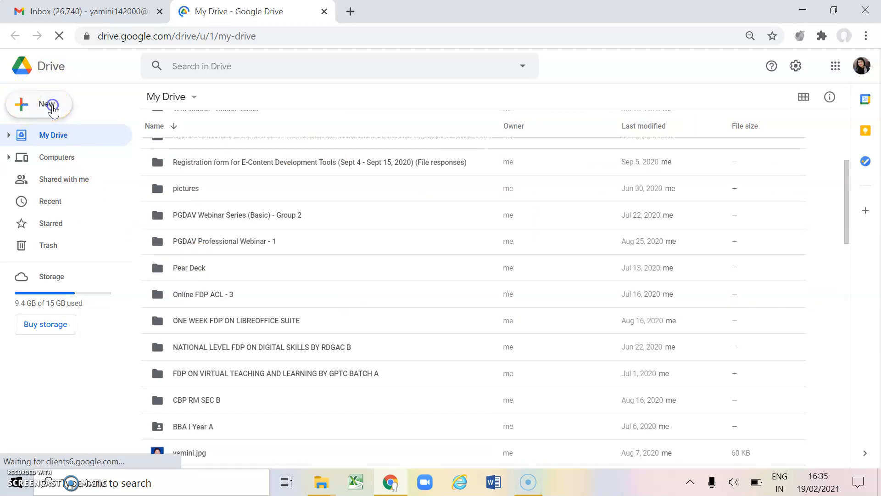
{"action": "left_click", "coordinate": [50, 106]}
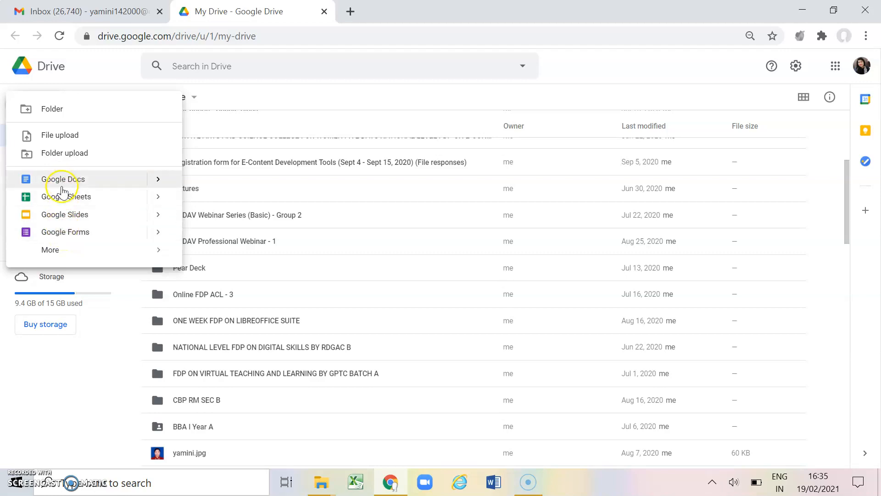
{"action": "mouse_move", "coordinate": [58, 252]}
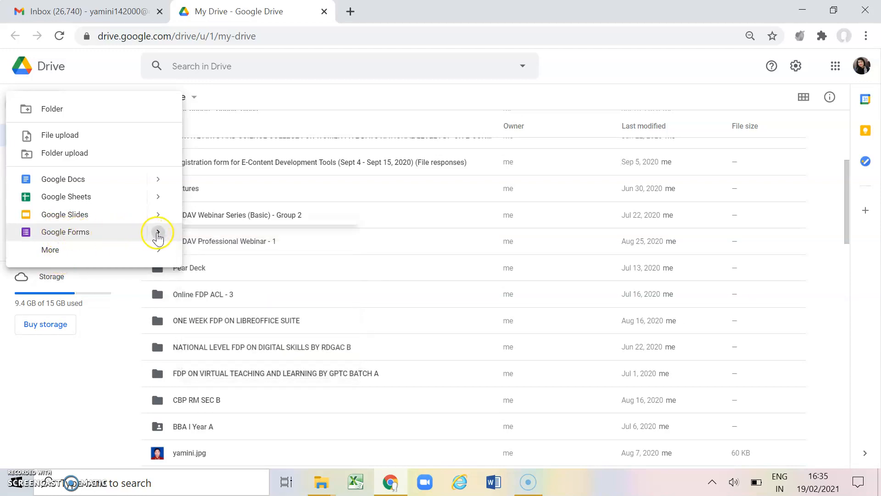
{"action": "mouse_move", "coordinate": [158, 236]}
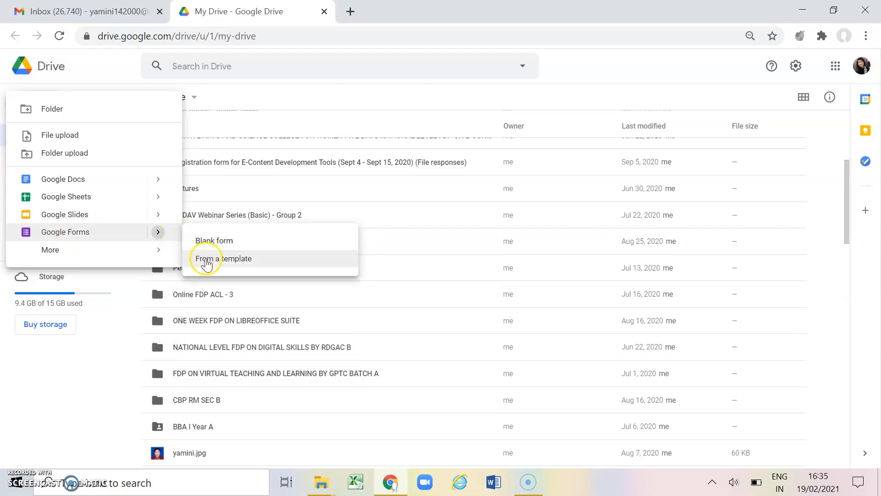
{"action": "left_click", "coordinate": [203, 251]}
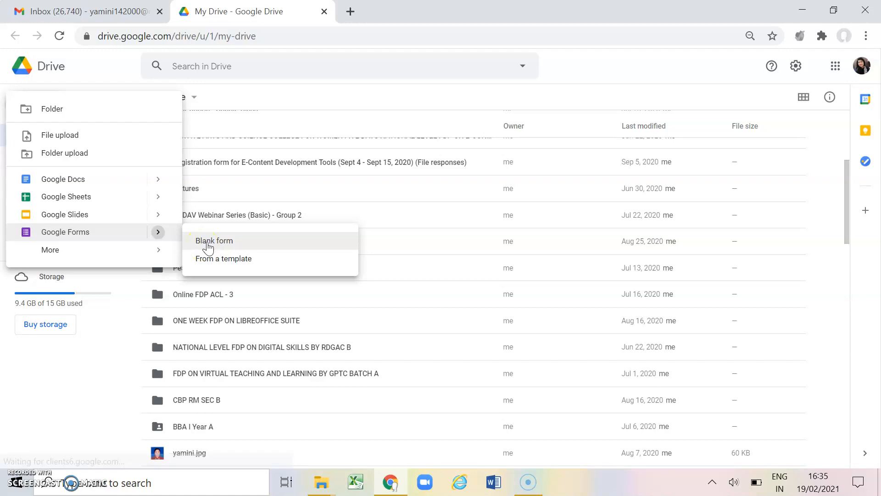
{"action": "left_click", "coordinate": [209, 262]}
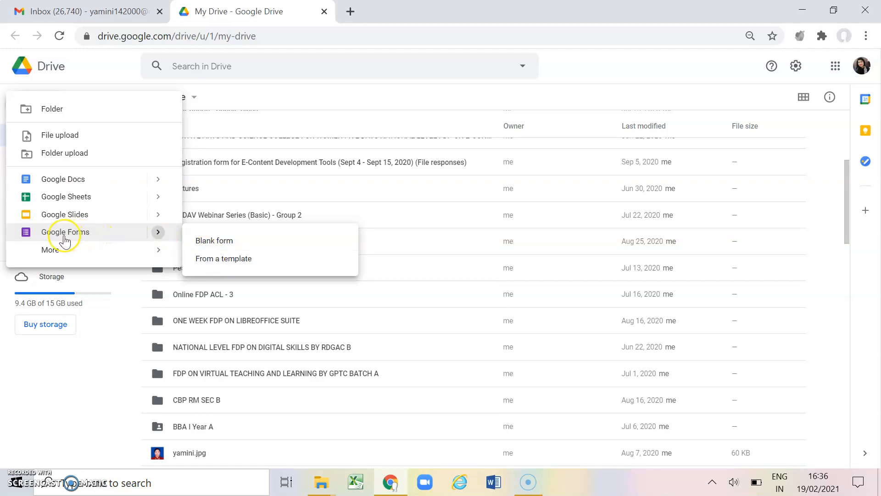
{"action": "left_click", "coordinate": [65, 236]}
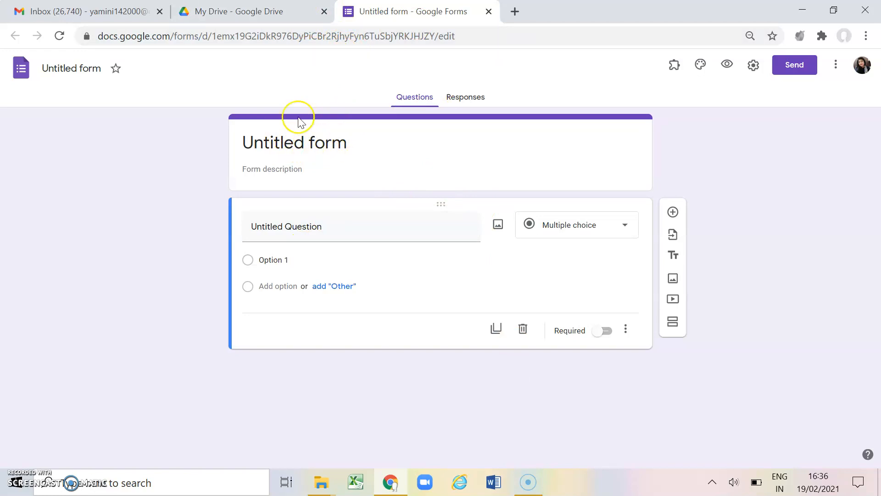
- Title the form "Faculty Details" and apply the same name to the form file
{"action": "left_click", "coordinate": [326, 143]}
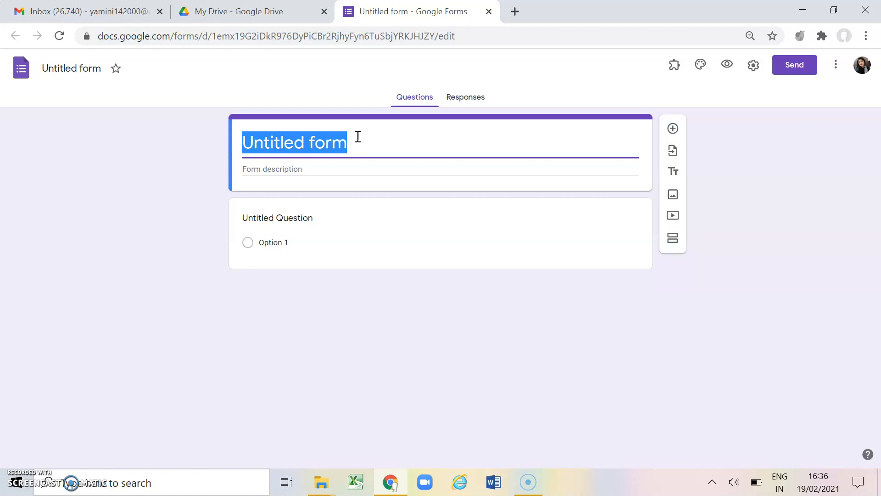
{"action": "type", "text": "Faculty Details"}
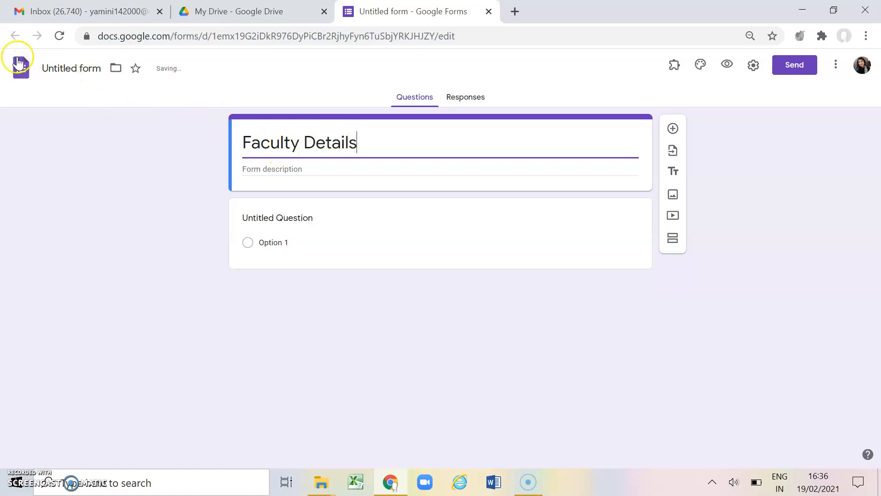
{"action": "left_click", "coordinate": [75, 68]}
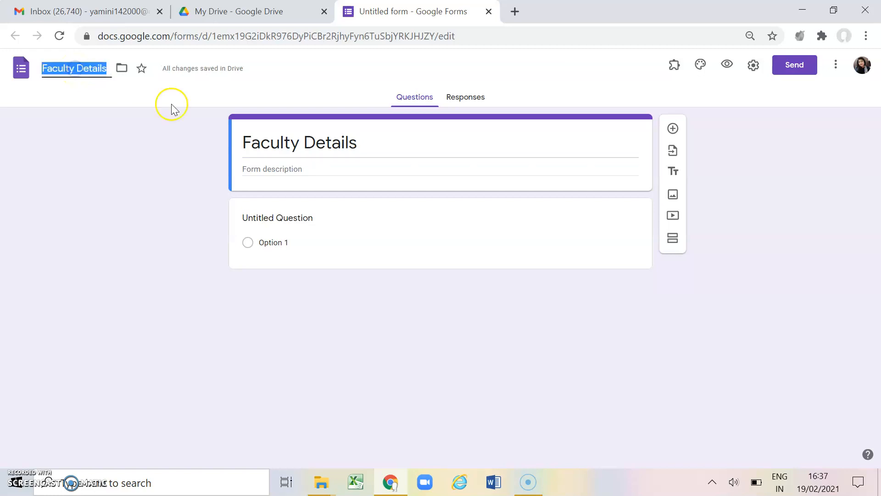
{"action": "triple_click", "coordinate": [270, 142]}
{"action": "left_click", "coordinate": [356, 145]}
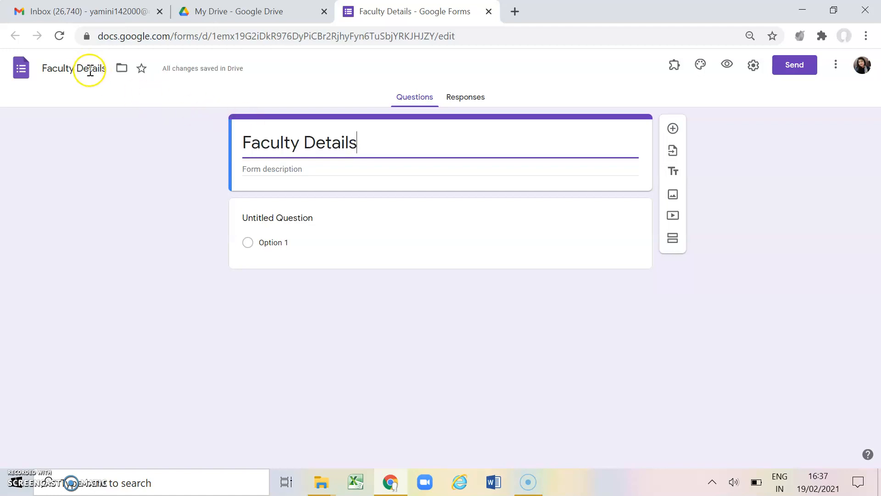
- Enter the form description "You all are requested to fill the form and details are required for NAAC purpose"
{"action": "left_click", "coordinate": [284, 170]}
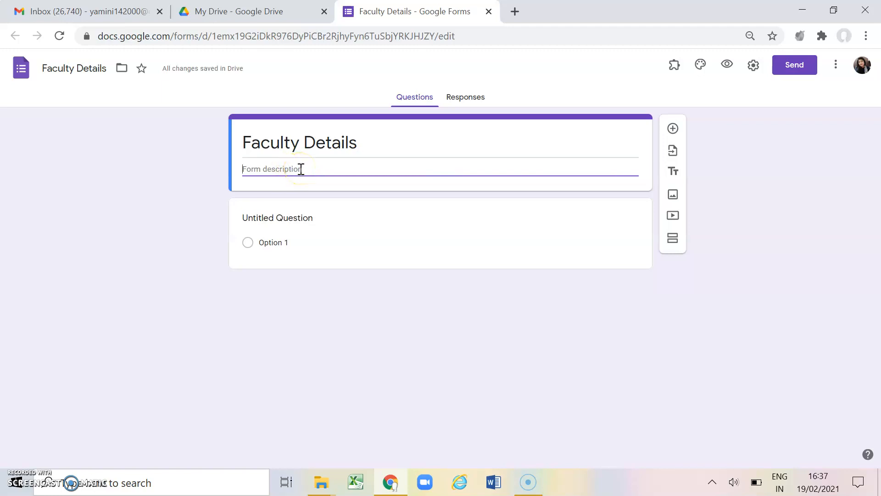
{"action": "left_click", "coordinate": [302, 168]}
{"action": "type", "text": "You all are requested to fill the f"}
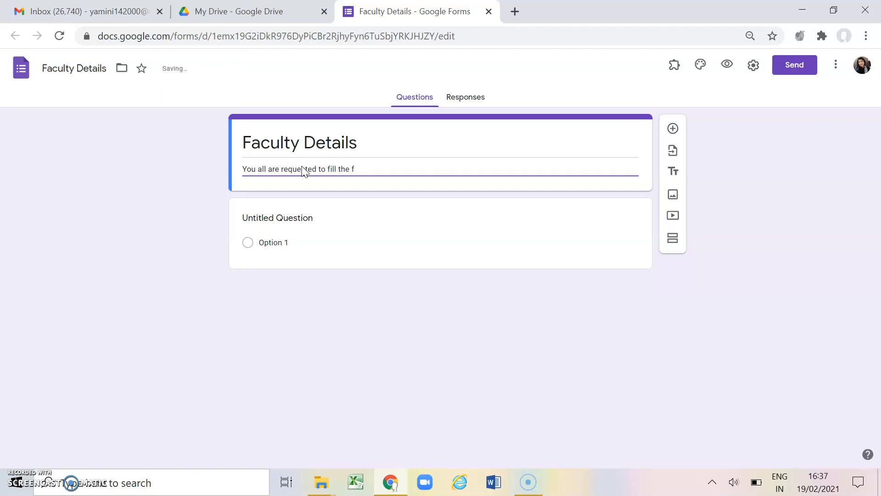
{"action": "type", "text": "orm and details are required"}
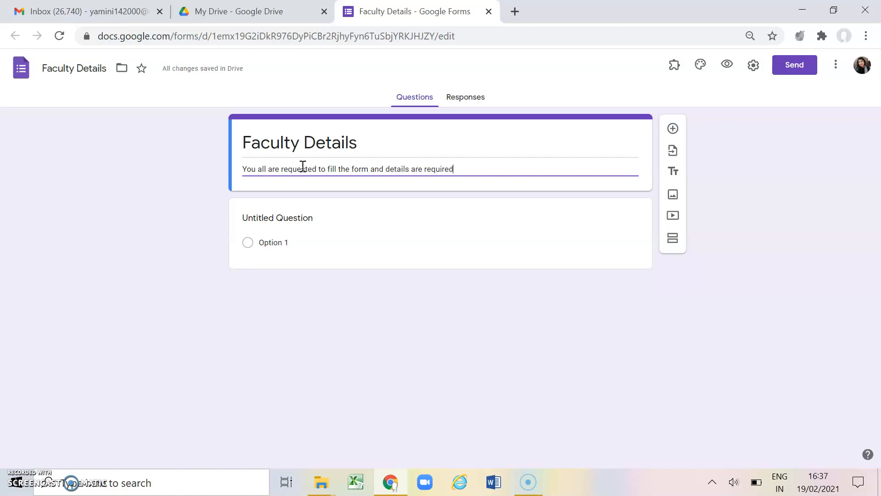
{"action": "type", "text": " for NAAC purpose"}
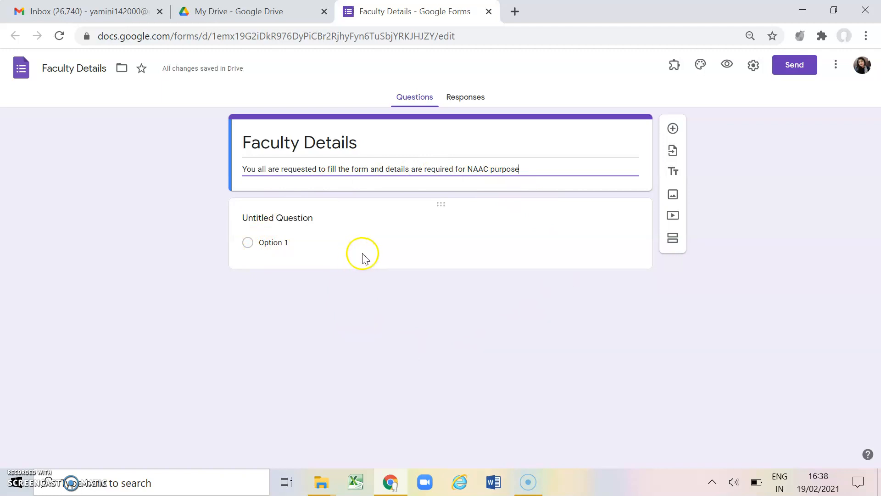
- Replace the untitled first question's text with "Faculty Name"
{"action": "left_click", "coordinate": [286, 219]}
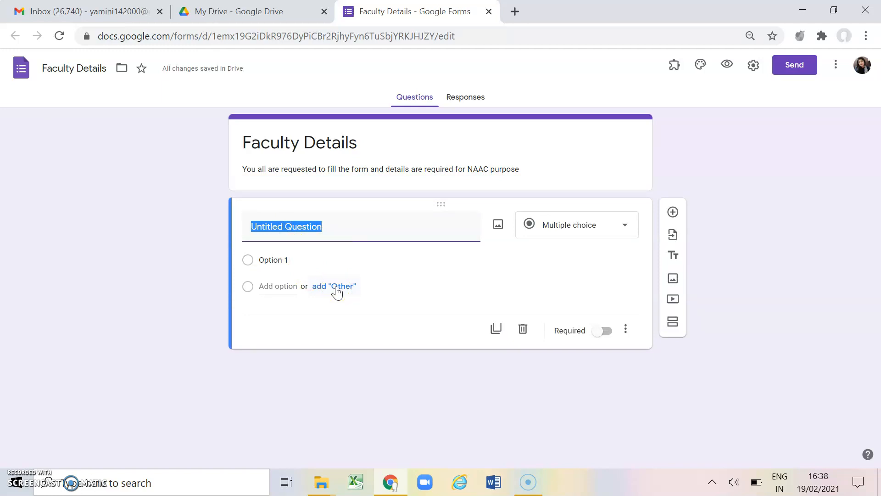
{"action": "type", "text": "F"}
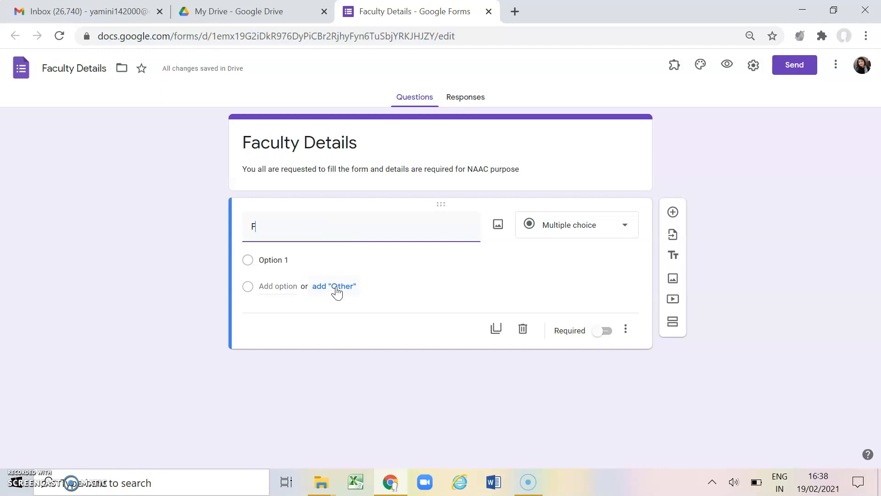
{"action": "type", "text": "aculty Name"}
{"action": "left_click", "coordinate": [568, 237]}
{"action": "left_click", "coordinate": [740, 230]}
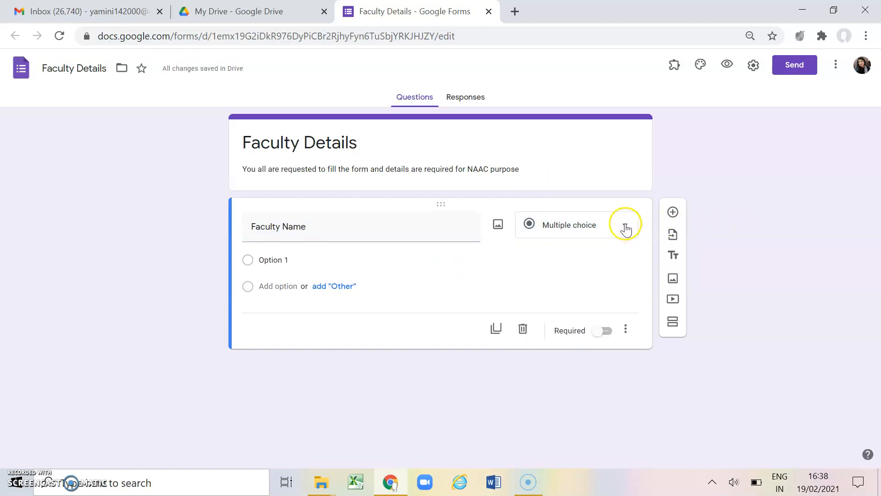
- Set the Faculty Name question's type to Short answer and make it required
{"action": "left_click", "coordinate": [625, 229]}
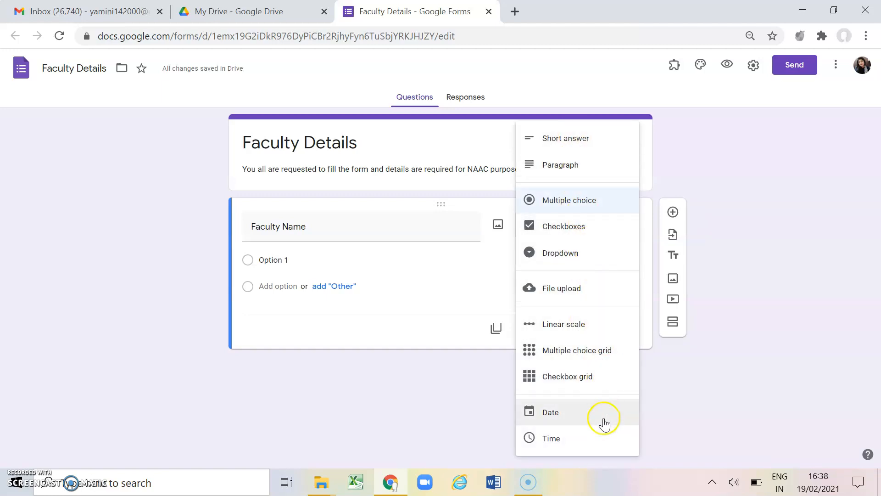
{"action": "left_click", "coordinate": [575, 140]}
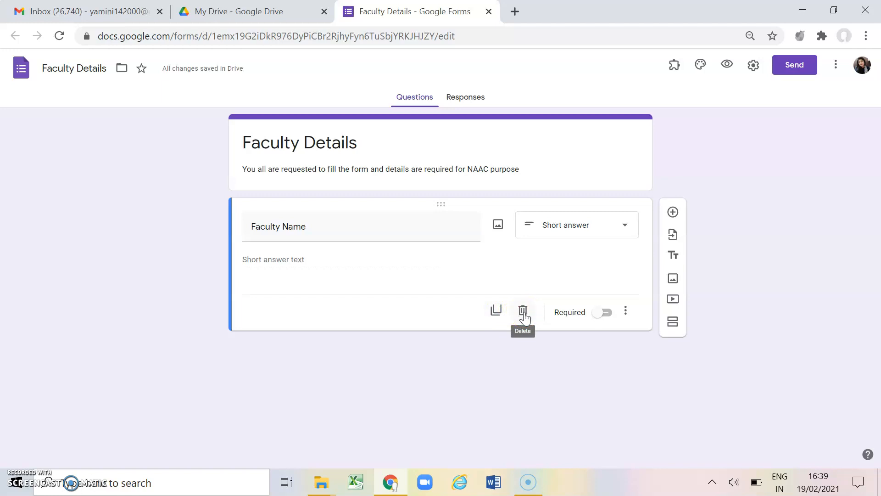
{"action": "left_click", "coordinate": [607, 313]}
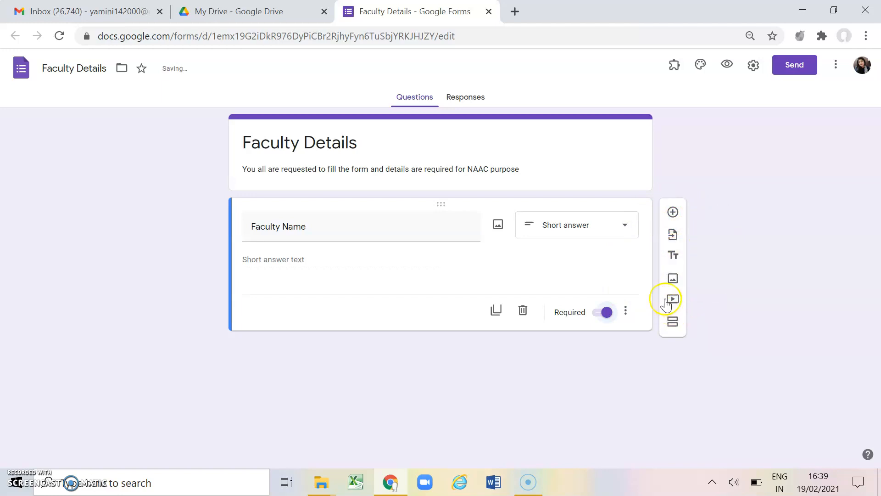
- Add a blank question and delete it, and duplicate the Faculty Name question and delete the copy
{"action": "left_click", "coordinate": [671, 216]}
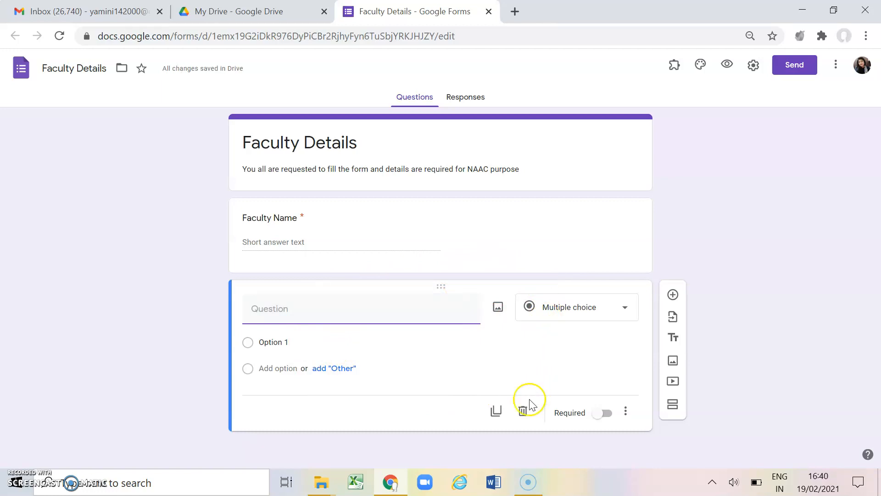
{"action": "left_click", "coordinate": [523, 415]}
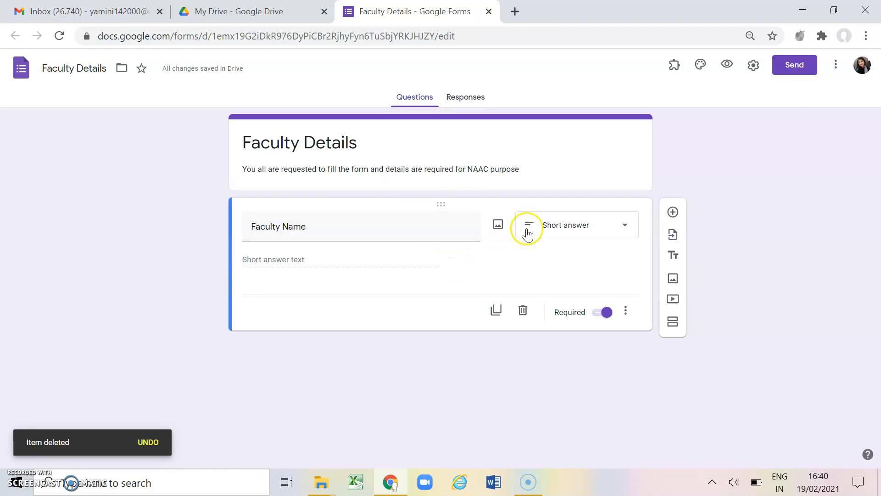
{"action": "left_click", "coordinate": [497, 312]}
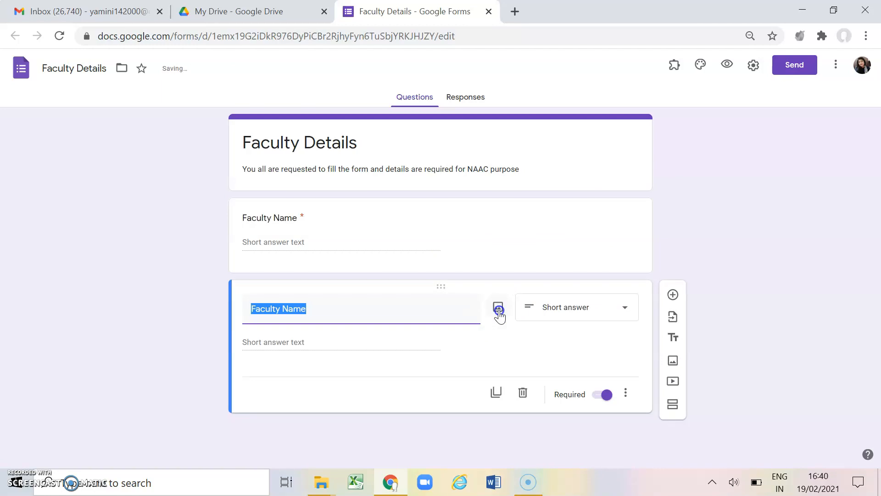
{"action": "left_click", "coordinate": [158, 384]}
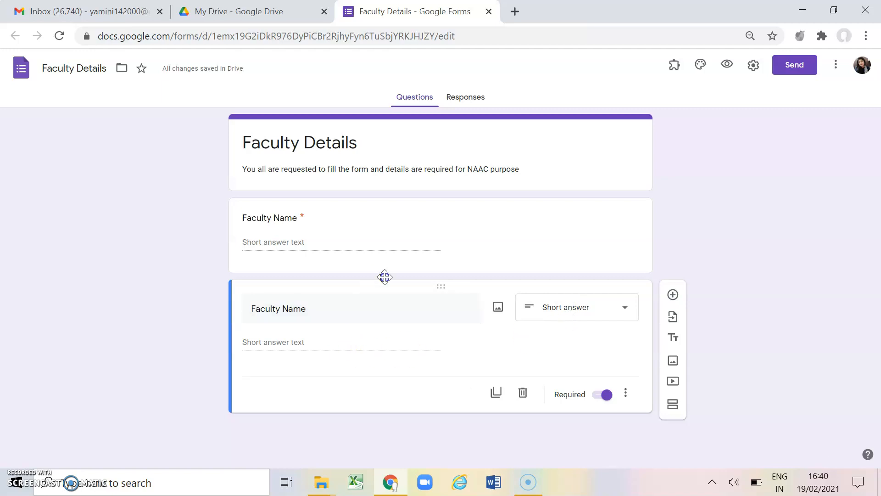
{"action": "left_click", "coordinate": [523, 392]}
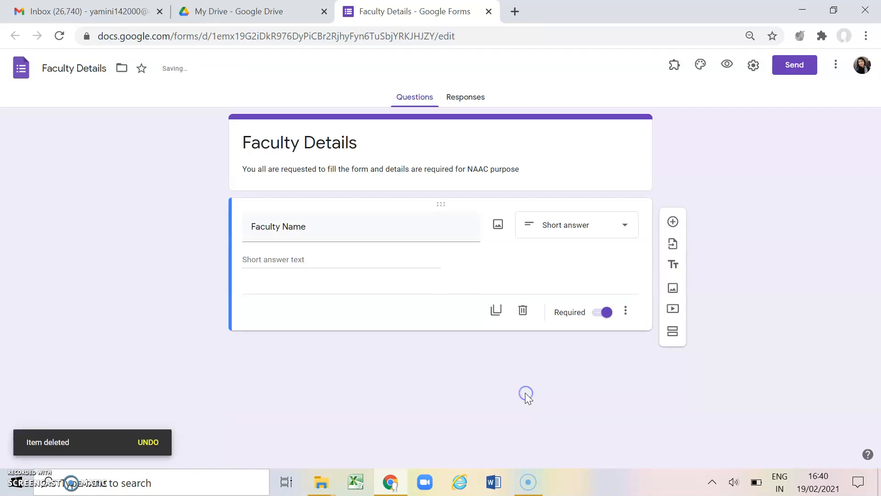
- Add a question reading "Details about your Insititute (not more than 100 words)" below the Faculty Name question
{"action": "left_click", "coordinate": [674, 216]}
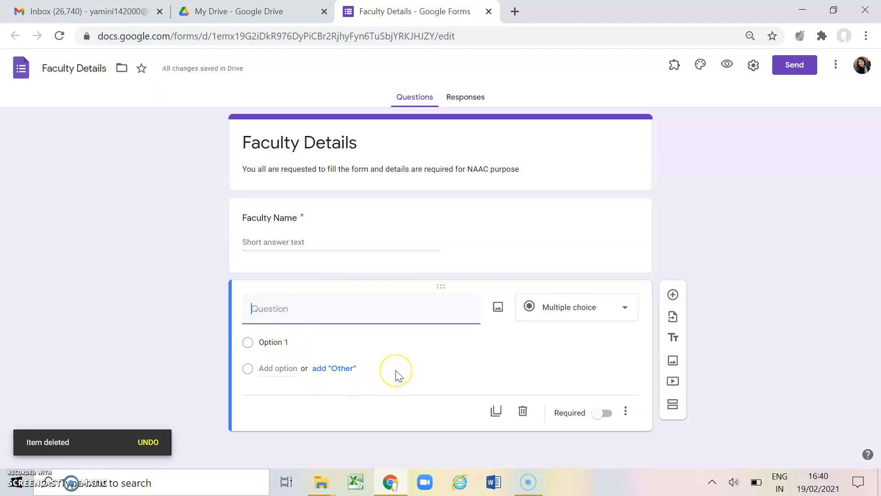
{"action": "left_click", "coordinate": [365, 308]}
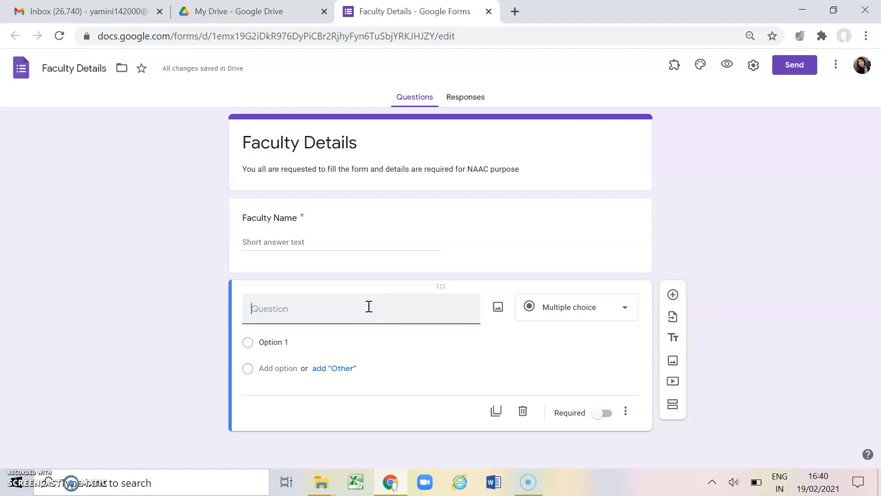
{"action": "left_click", "coordinate": [415, 306]}
{"action": "type", "text": "Details ab"}
{"action": "type", "text": "out your"}
{"action": "type", "text": " Insititute"}
{"action": "type", "text": "?"}
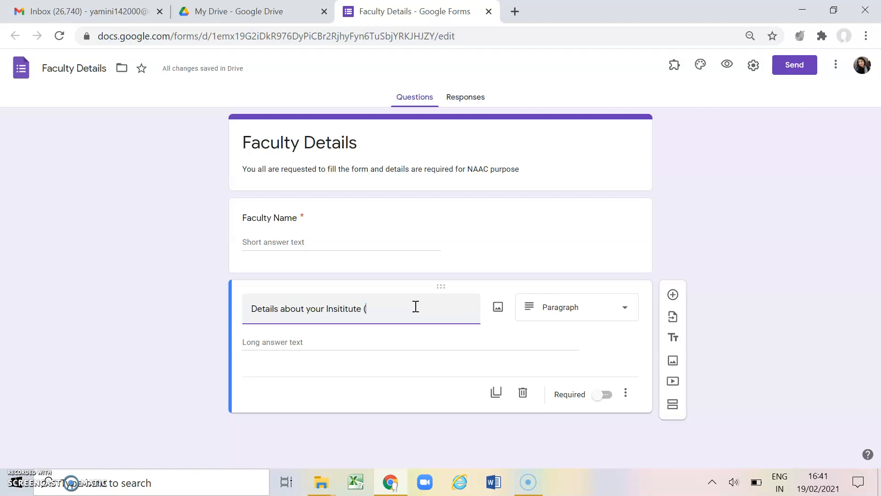
{"action": "type", "text": "not more than 100 words"}
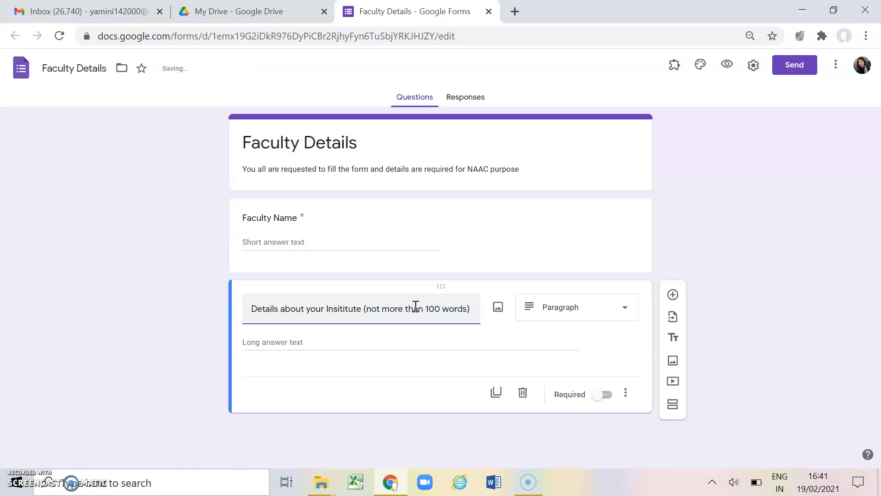
- Make the institute details question a required Paragraph question, and check it in the form preview
{"action": "left_click", "coordinate": [603, 315]}
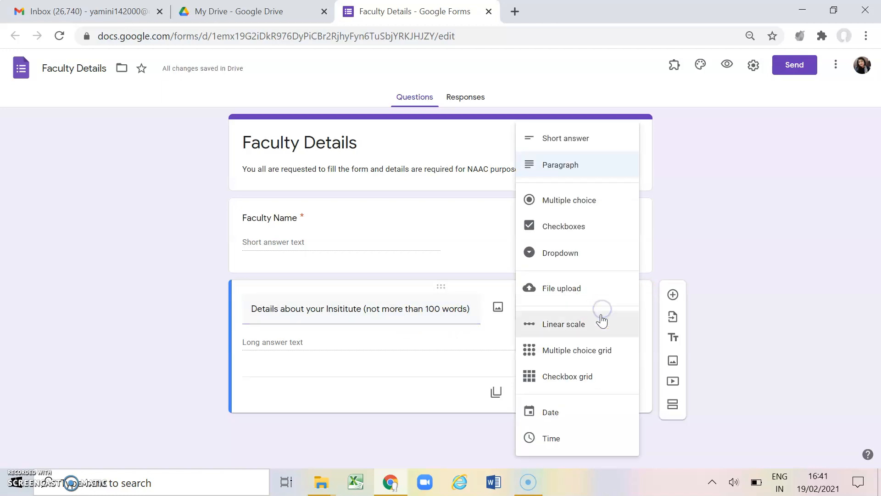
{"action": "left_click", "coordinate": [567, 170]}
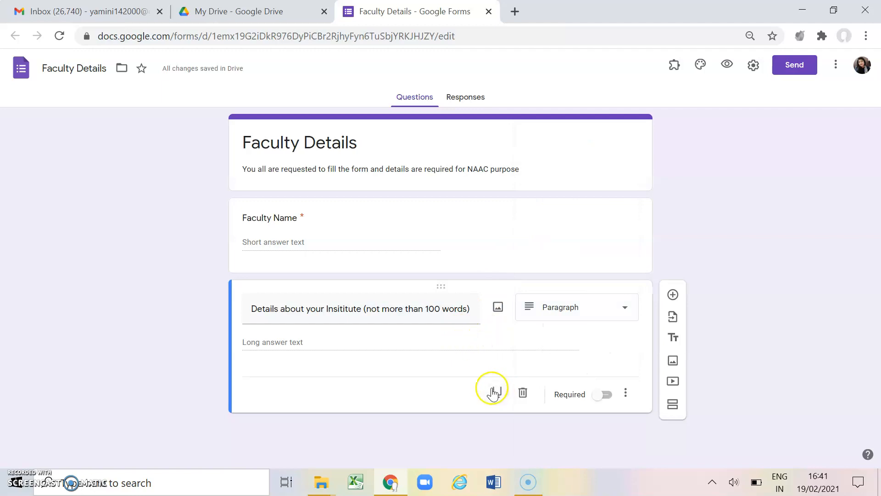
{"action": "left_click", "coordinate": [607, 396]}
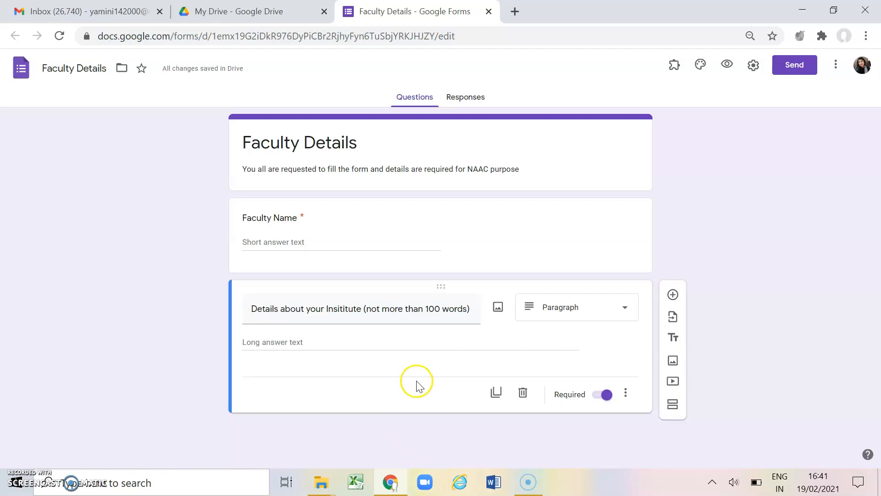
{"action": "left_click", "coordinate": [728, 67]}
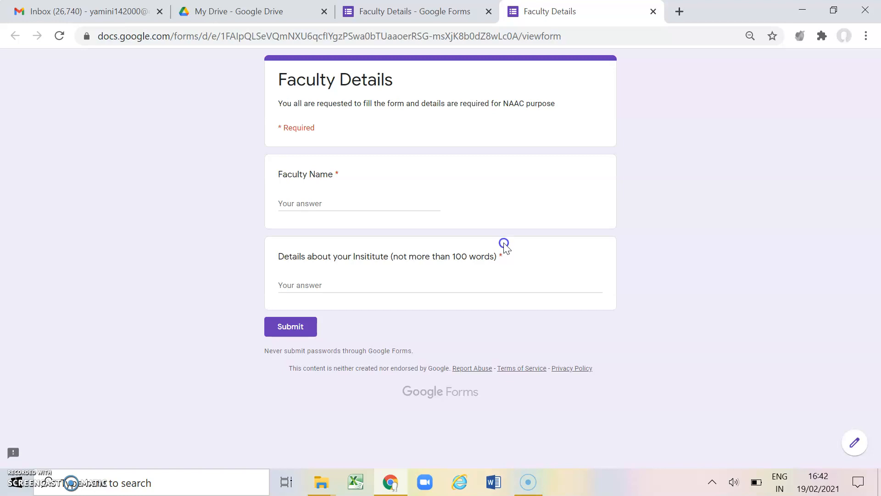
{"action": "left_click", "coordinate": [652, 12]}
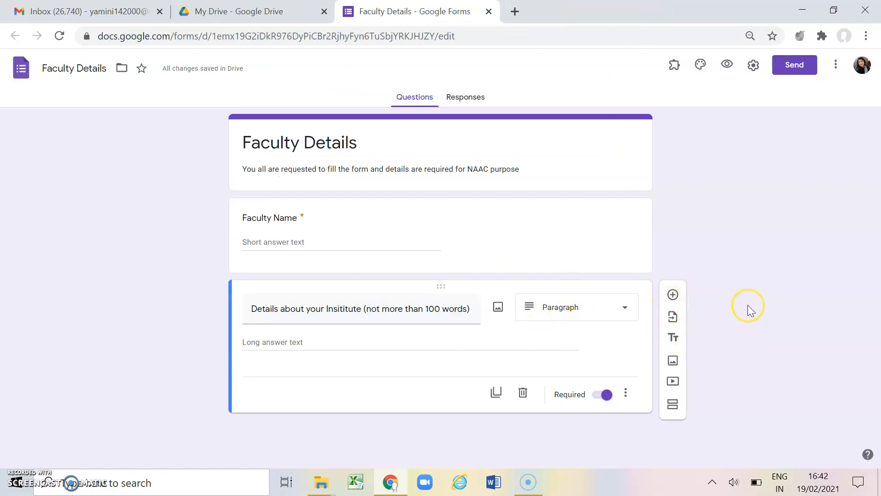
- Add a question titled "Designation" below the institute details and set its type to Multiple choice
{"action": "left_click", "coordinate": [672, 295]}
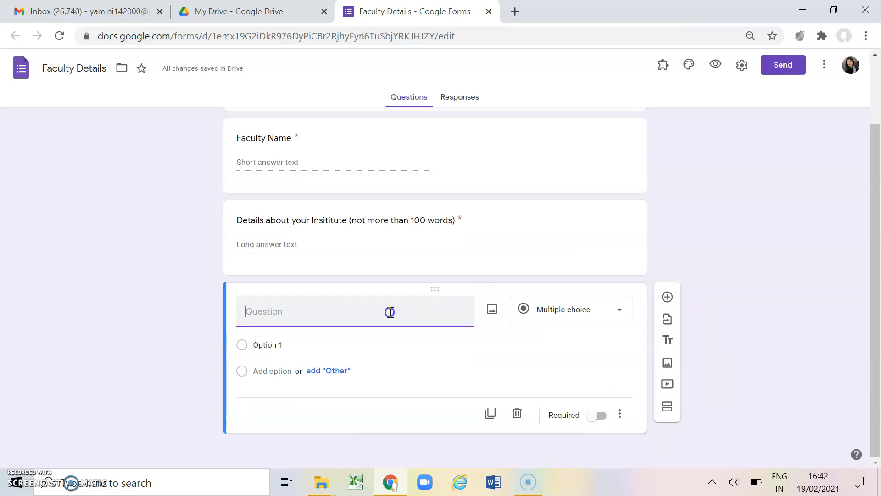
{"action": "left_click", "coordinate": [558, 316]}
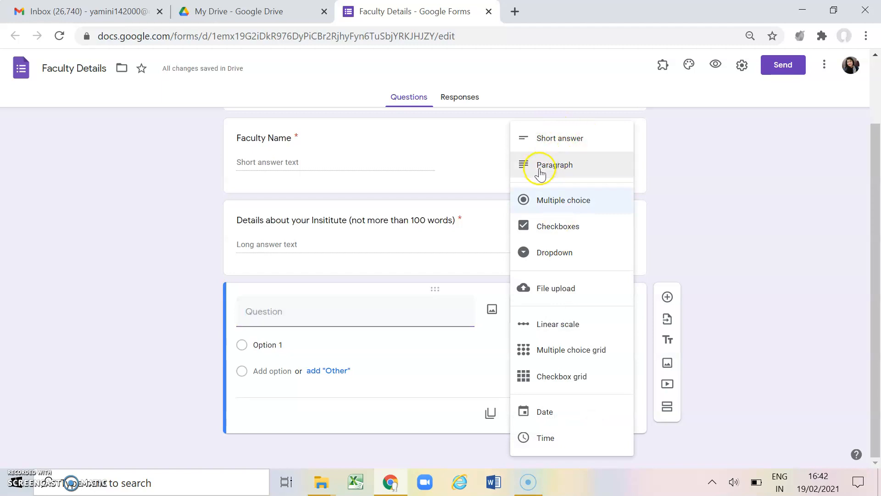
{"action": "left_click", "coordinate": [571, 210]}
{"action": "left_click", "coordinate": [448, 314]}
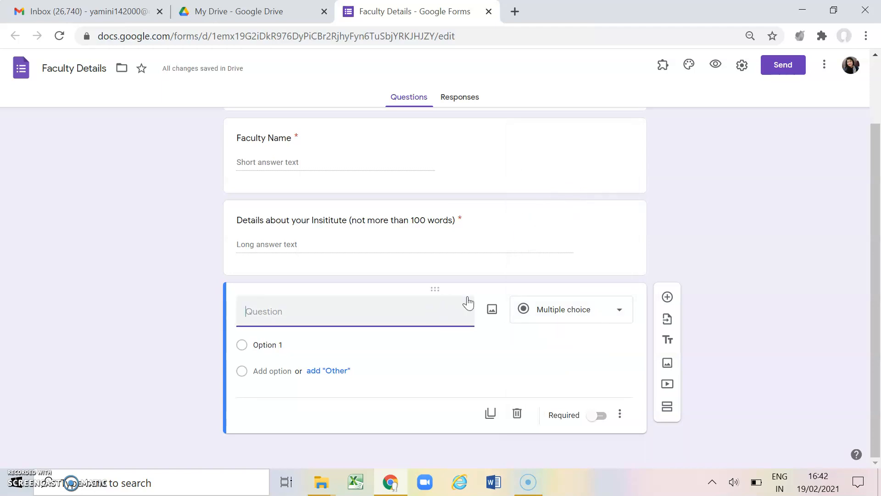
{"action": "type", "text": "Designation"}
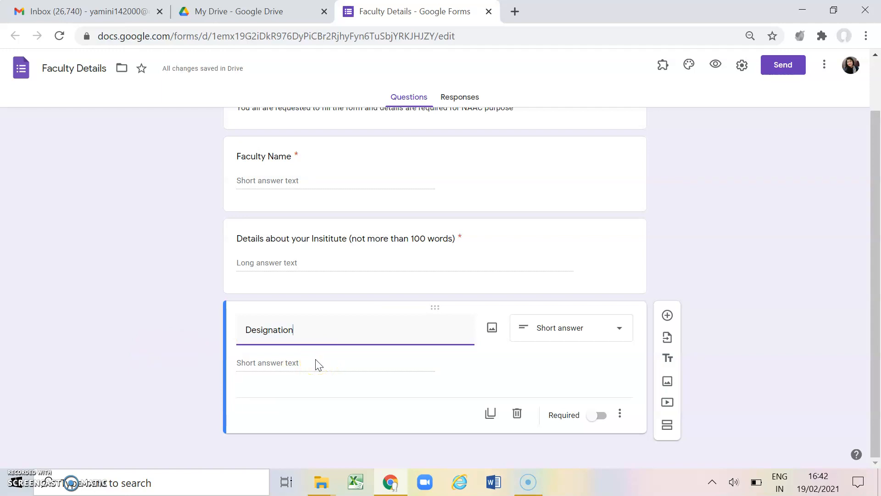
{"action": "left_click", "coordinate": [568, 333]}
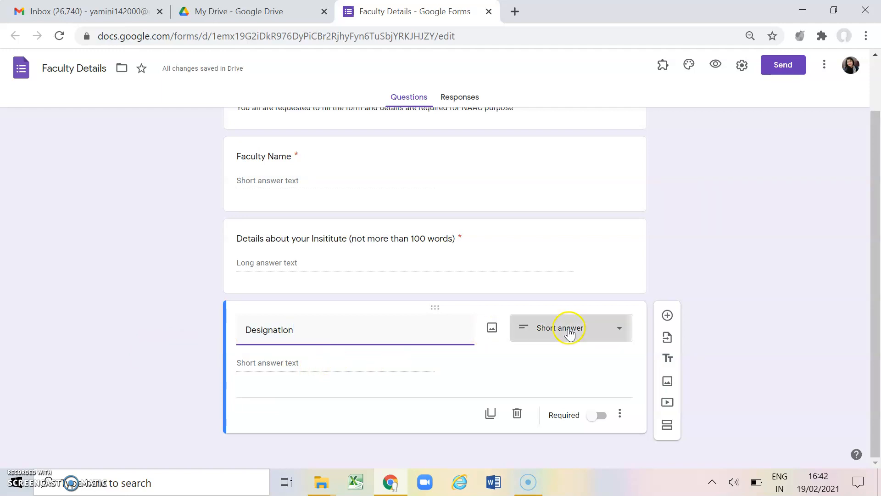
{"action": "left_click", "coordinate": [551, 204]}
- Give the Designation question the options Assistant Professor, Associate Professor, Professor and Director, plus an "Other" choice
{"action": "left_click", "coordinate": [267, 363]}
{"action": "type", "text": "Assistant Pr"}
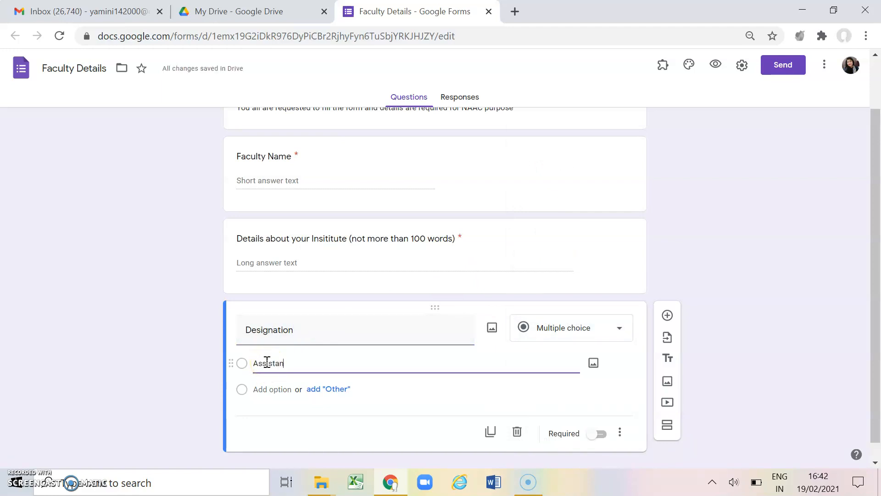
{"action": "type", "text": "ofessor"}
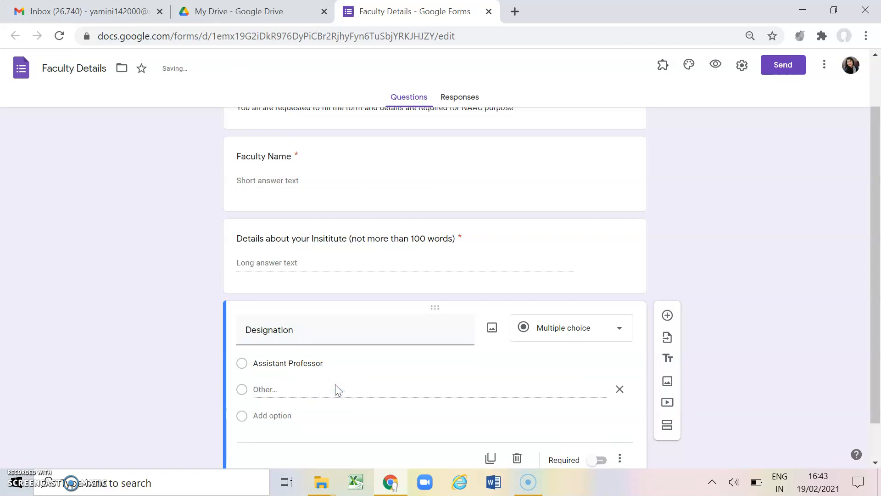
{"action": "left_click", "coordinate": [282, 416]}
{"action": "type", "text": "Associate Professor"}
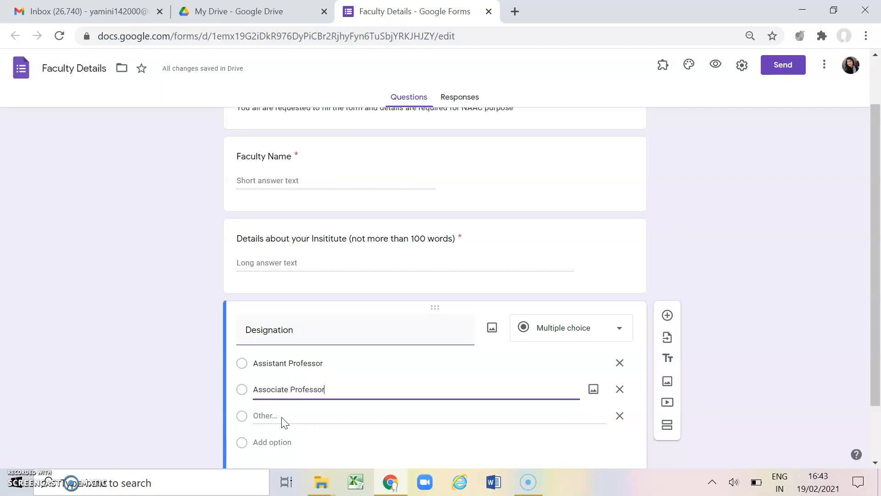
{"action": "left_click", "coordinate": [257, 442]}
{"action": "type", "text": "Professor"}
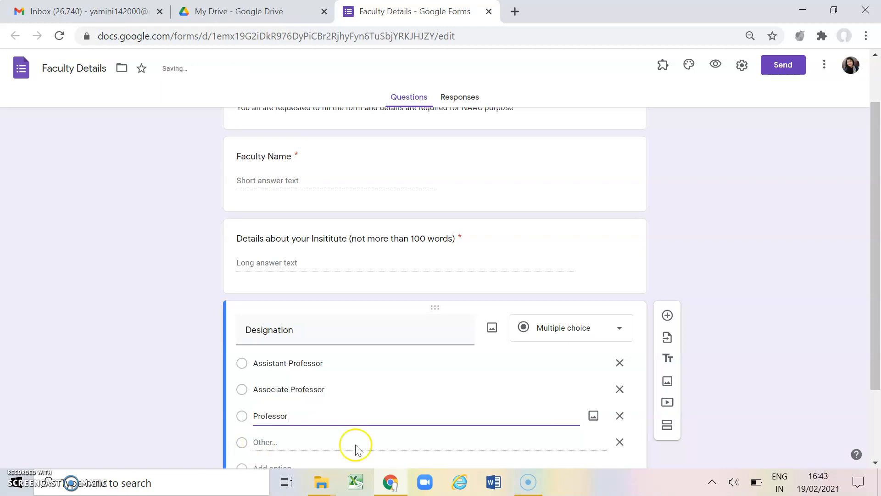
{"action": "scroll", "coordinate": [258, 396], "scroll_direction": "down", "scroll_amount": 1}
{"action": "left_click", "coordinate": [264, 404]}
{"action": "type", "text": "Director"}
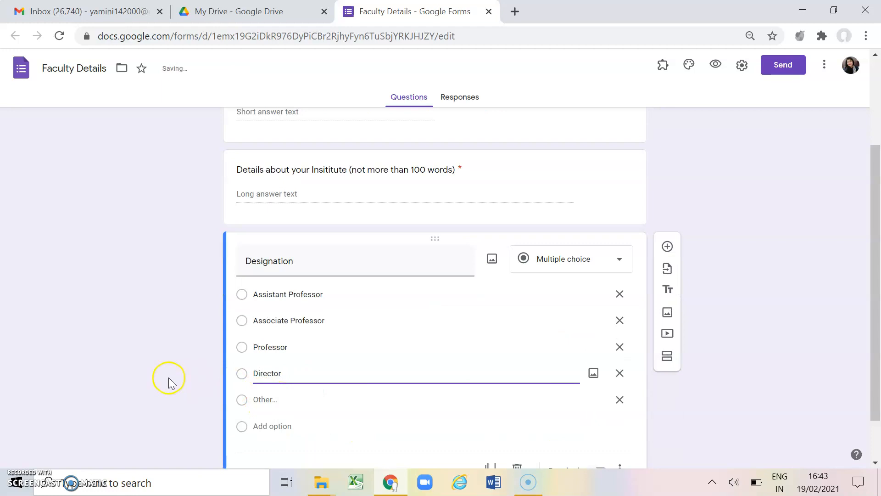
- Remove the "Other" choice from the Designation question and make the question required
{"action": "left_click", "coordinate": [619, 399]}
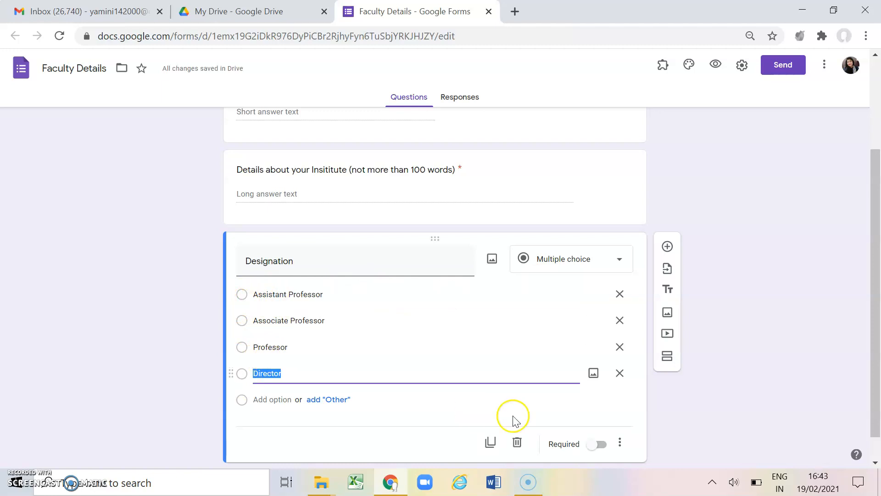
{"action": "scroll", "coordinate": [768, 392], "scroll_direction": "down", "scroll_amount": 1}
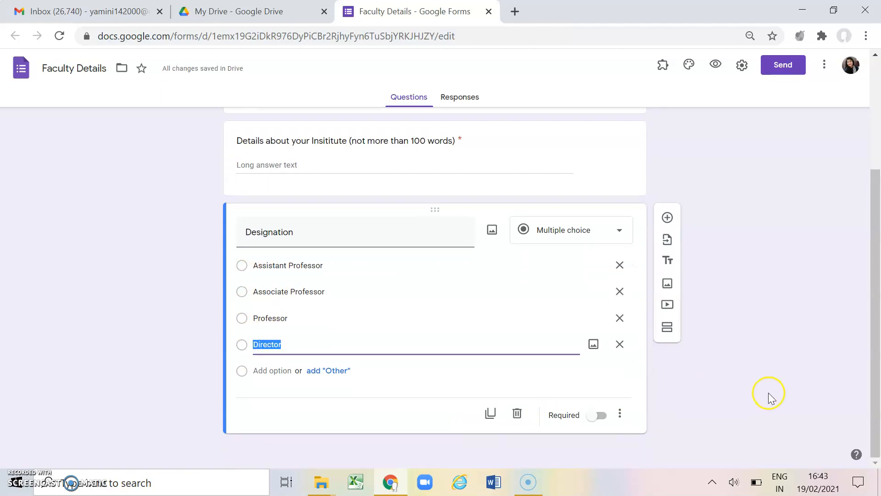
{"action": "left_click", "coordinate": [601, 416]}
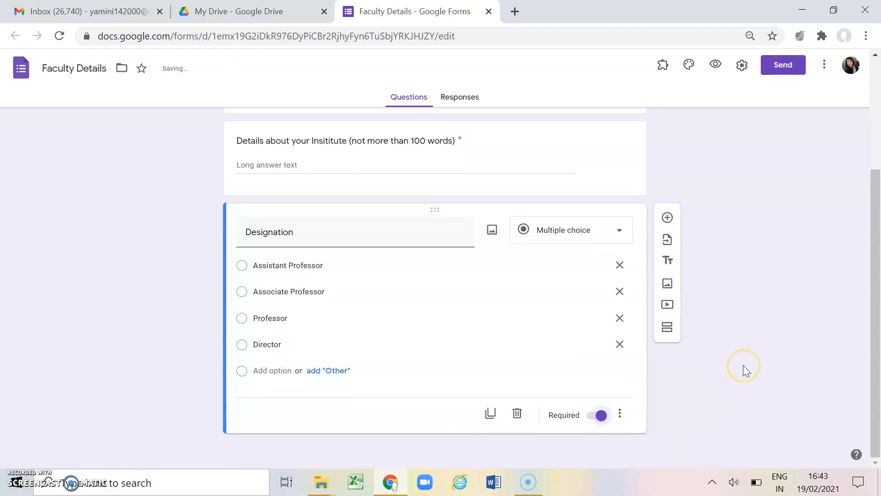
- Preview the form and try out the Designation choices to check that only one can be selected, then close the preview
{"action": "left_click", "coordinate": [716, 73]}
{"action": "scroll", "coordinate": [528, 275], "scroll_direction": "down", "scroll_amount": 2}
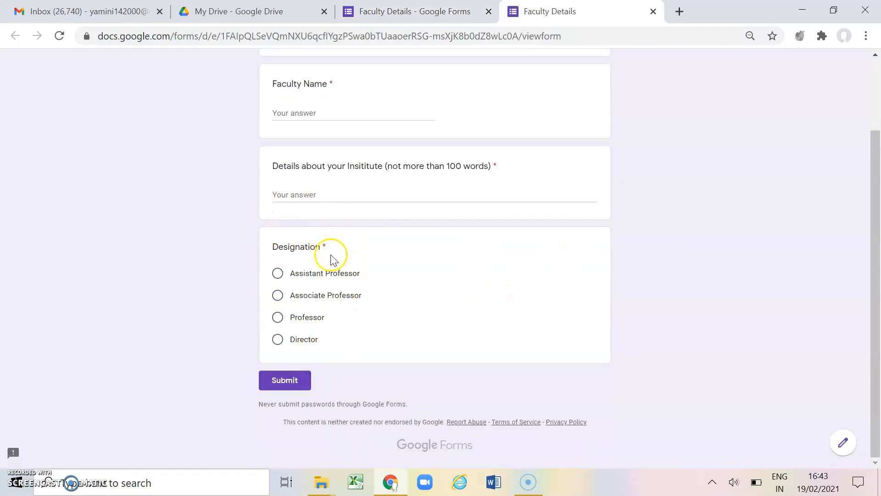
{"action": "left_click", "coordinate": [278, 274]}
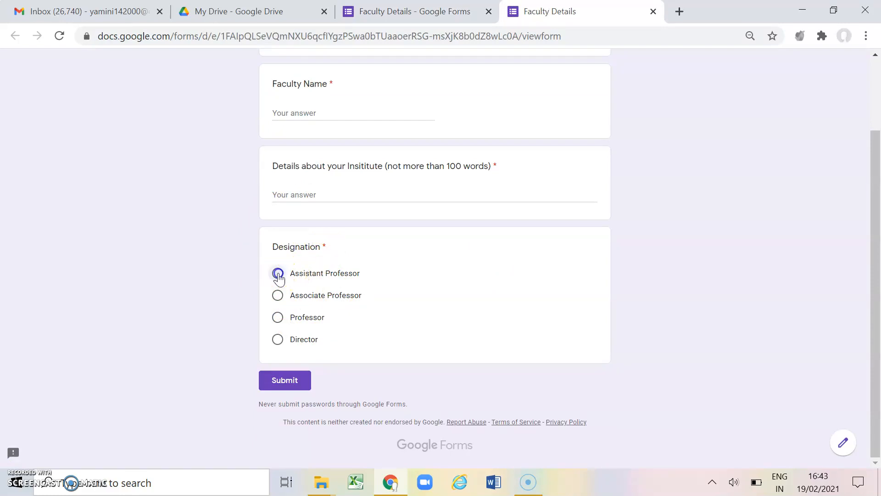
{"action": "left_click", "coordinate": [277, 295]}
{"action": "left_click", "coordinate": [278, 322]}
{"action": "left_click", "coordinate": [277, 339]}
{"action": "left_click", "coordinate": [278, 279]}
{"action": "left_click", "coordinate": [277, 319]}
{"action": "left_click", "coordinate": [277, 339]}
{"action": "scroll", "coordinate": [206, 317], "scroll_direction": "up", "scroll_amount": 1}
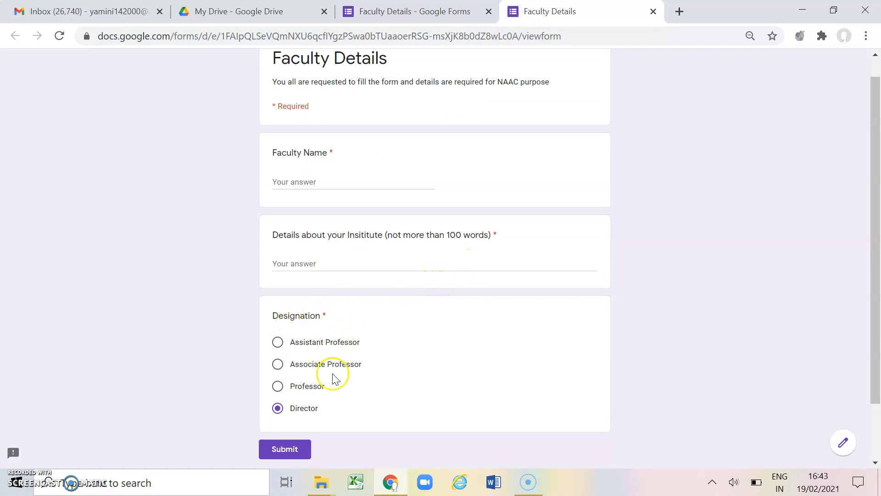
{"action": "left_click", "coordinate": [653, 12]}
{"action": "left_click", "coordinate": [508, 116]}
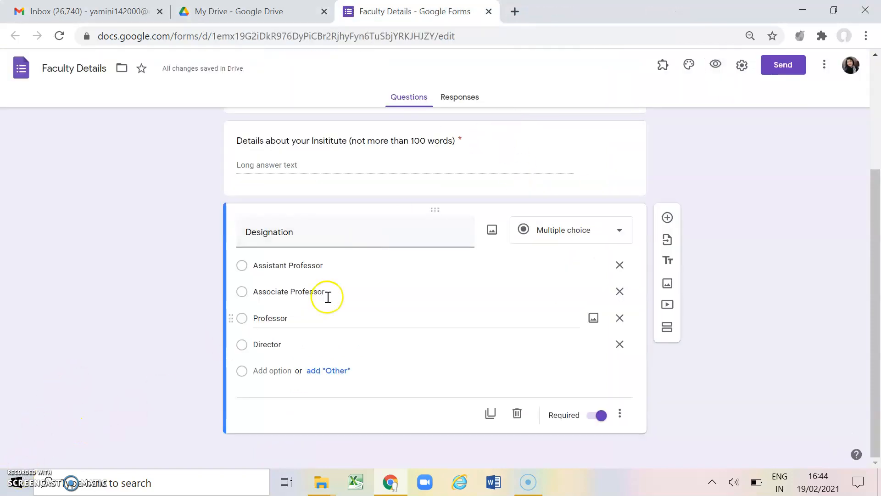
{"action": "left_click", "coordinate": [580, 232]}
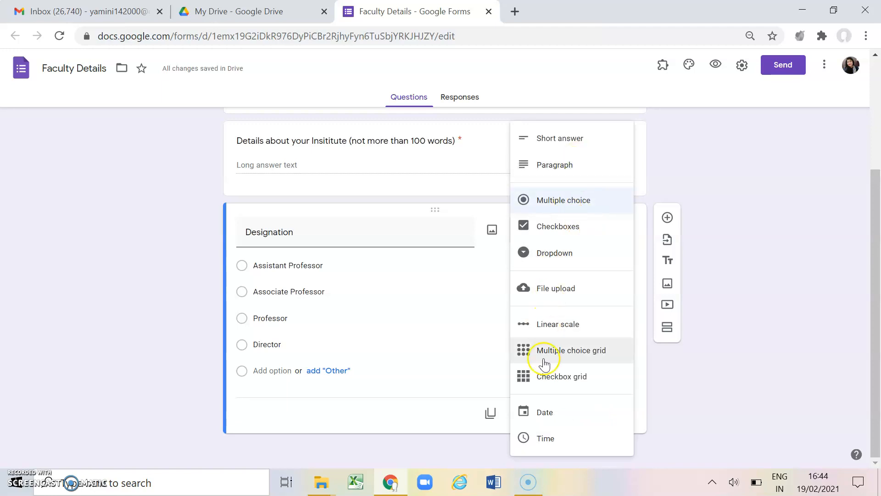
{"action": "left_click", "coordinate": [169, 329]}
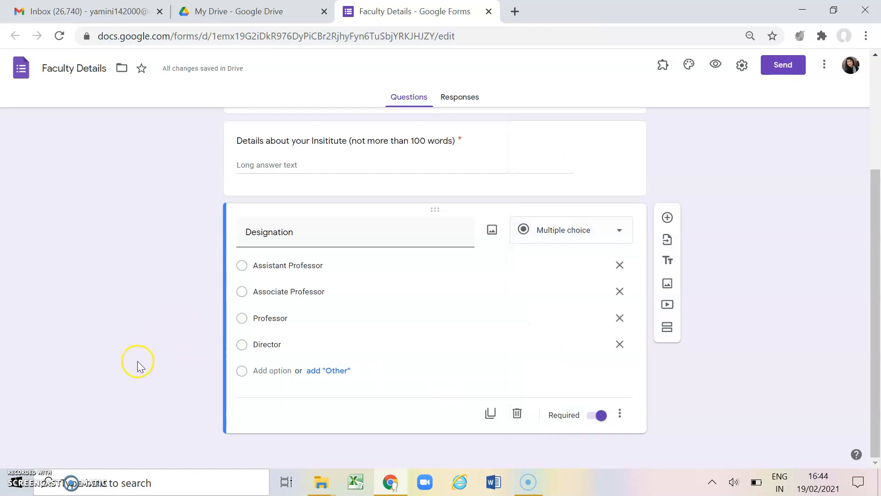